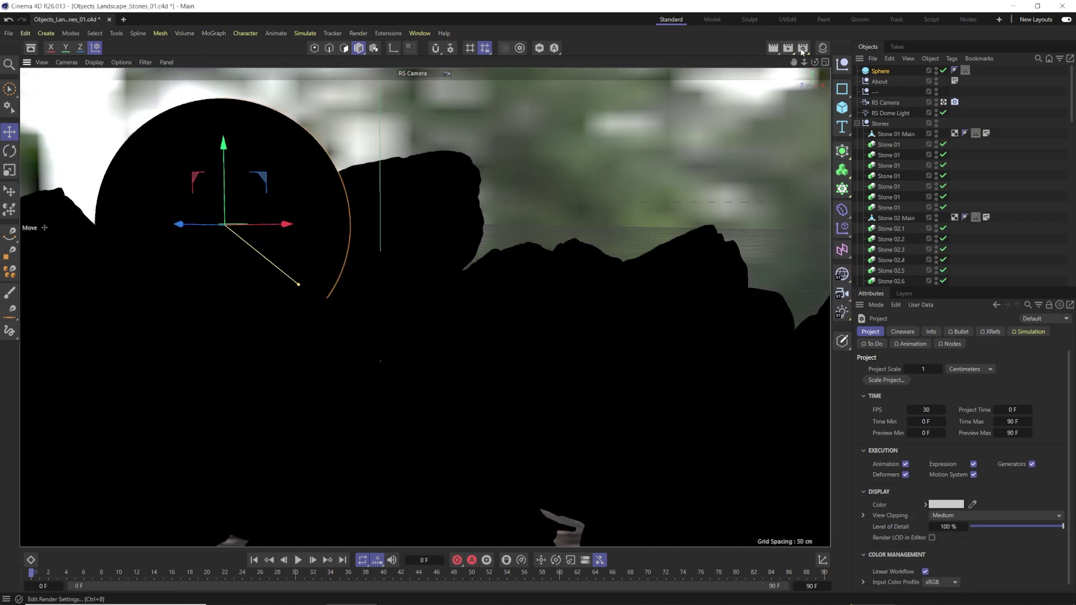
Step: Open Render Settings to check the current Standard renderer and My Render Setting preset
{"action": "left_click", "coordinate": [802, 48]}
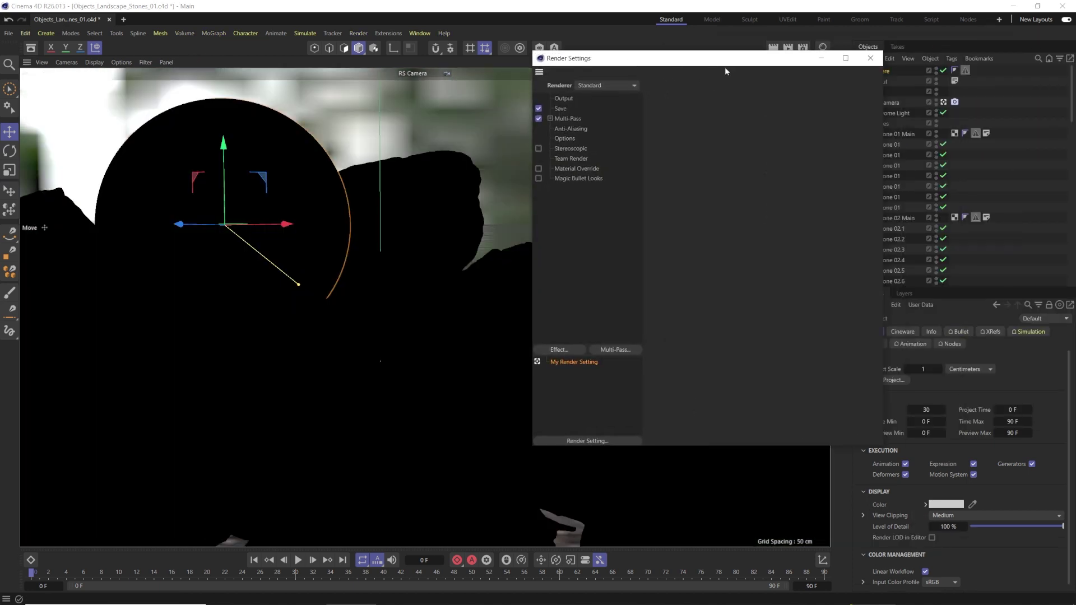
Step: Change the scene's renderer from Standard to Redshift in Render Settings
{"action": "left_click", "coordinate": [870, 58]}
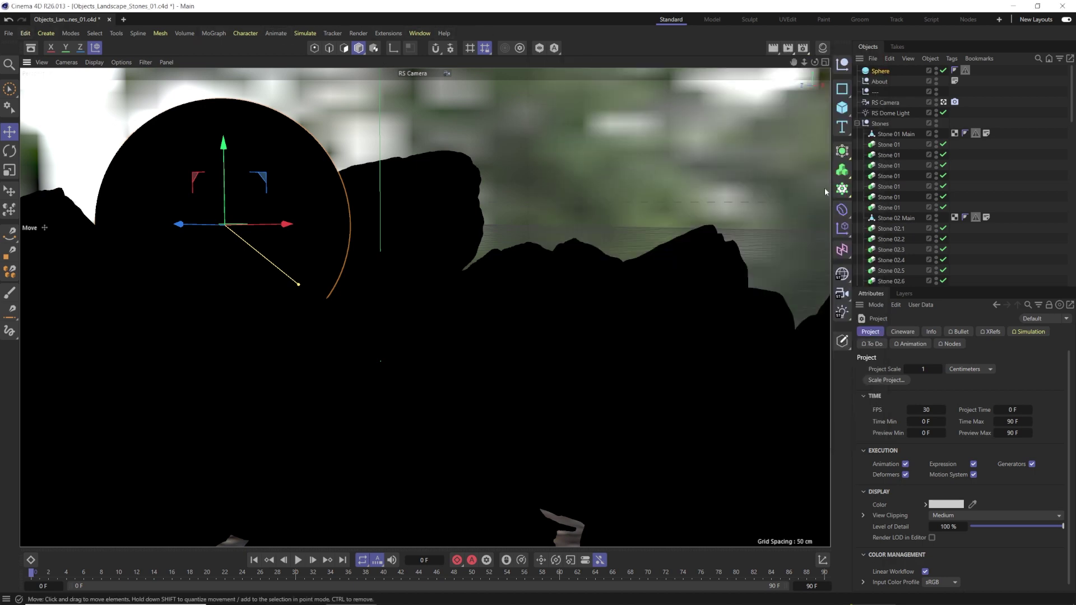
{"action": "left_click", "coordinate": [842, 274]}
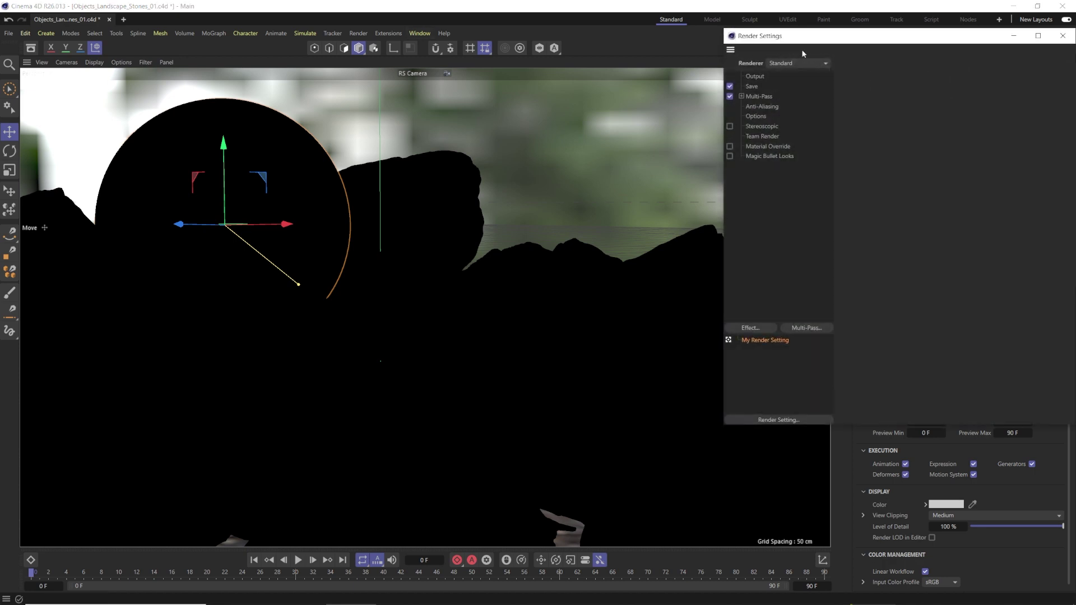
{"action": "left_click", "coordinate": [797, 63]}
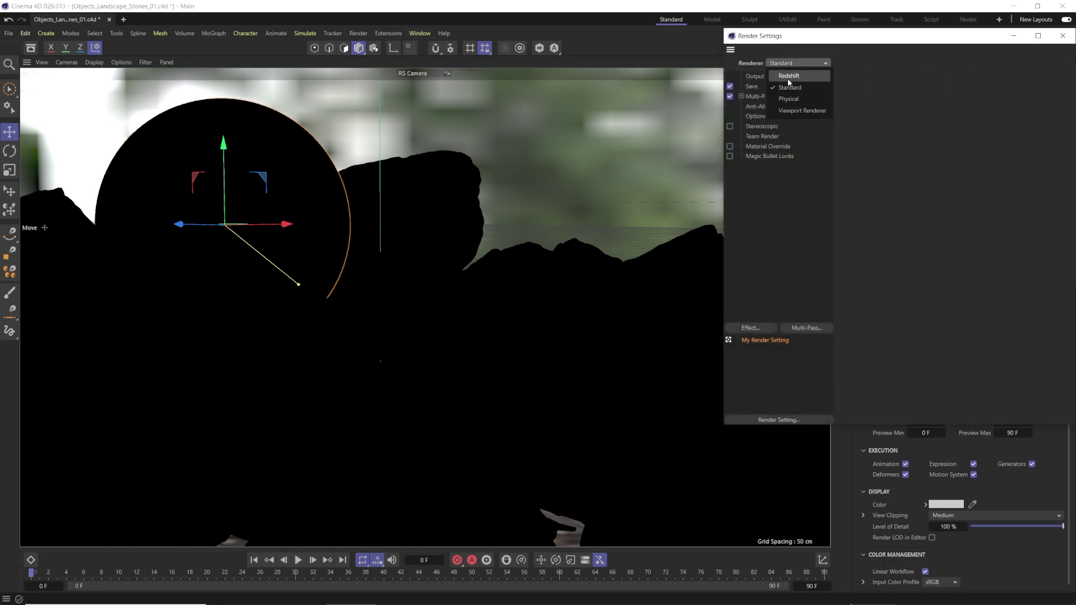
{"action": "left_click", "coordinate": [788, 76]}
{"action": "left_click_drag", "start_coordinate": [896, 35], "coordinate": [686, 44]}
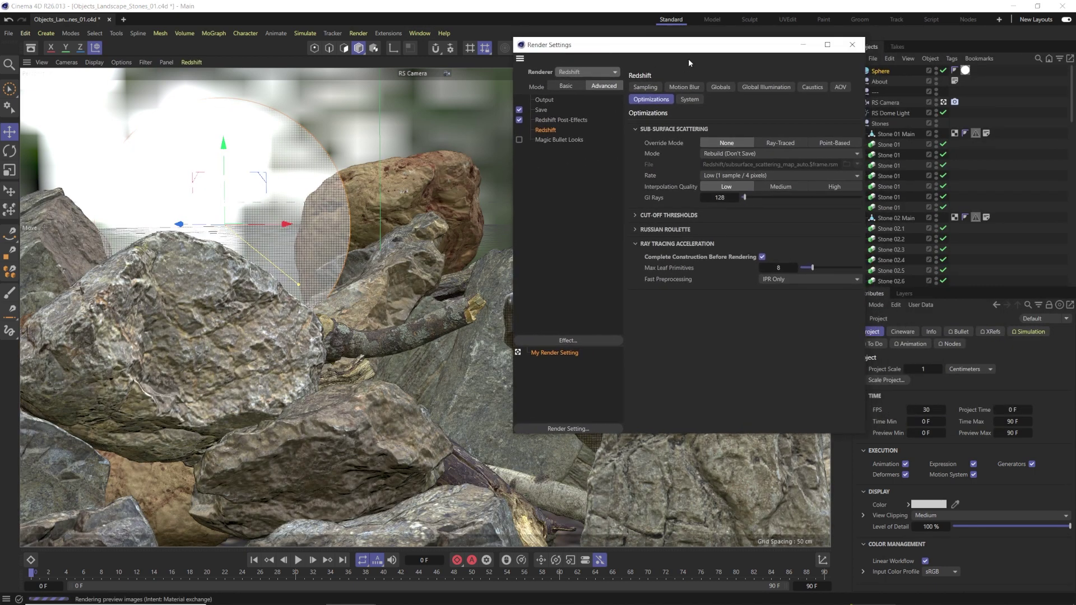
{"action": "left_click", "coordinate": [852, 45]}
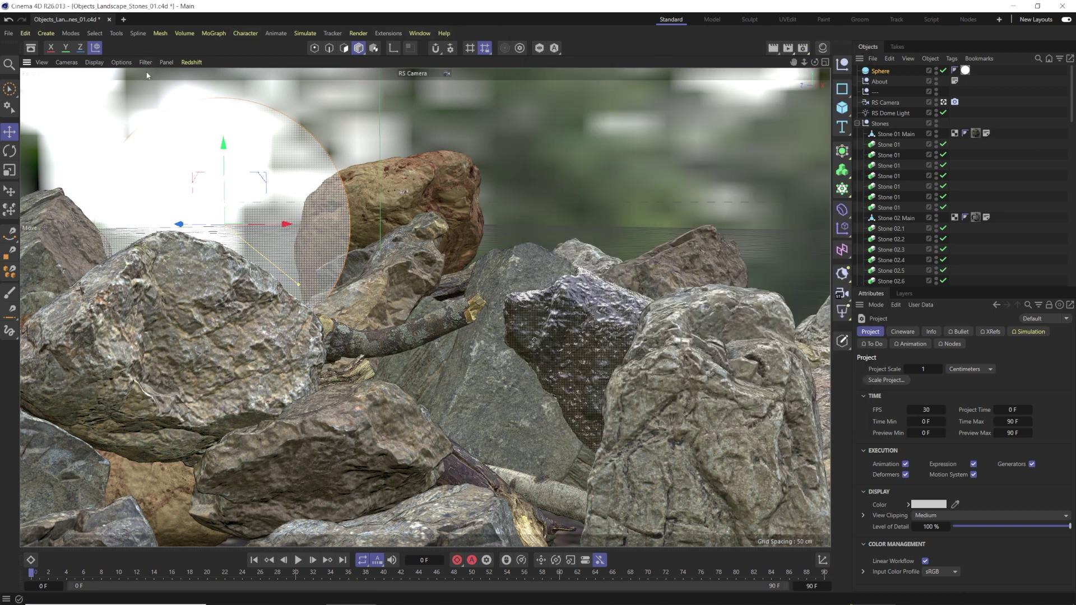
Step: Start a Redshift IPR render of the stones in the viewport
{"action": "left_click", "coordinate": [195, 63]}
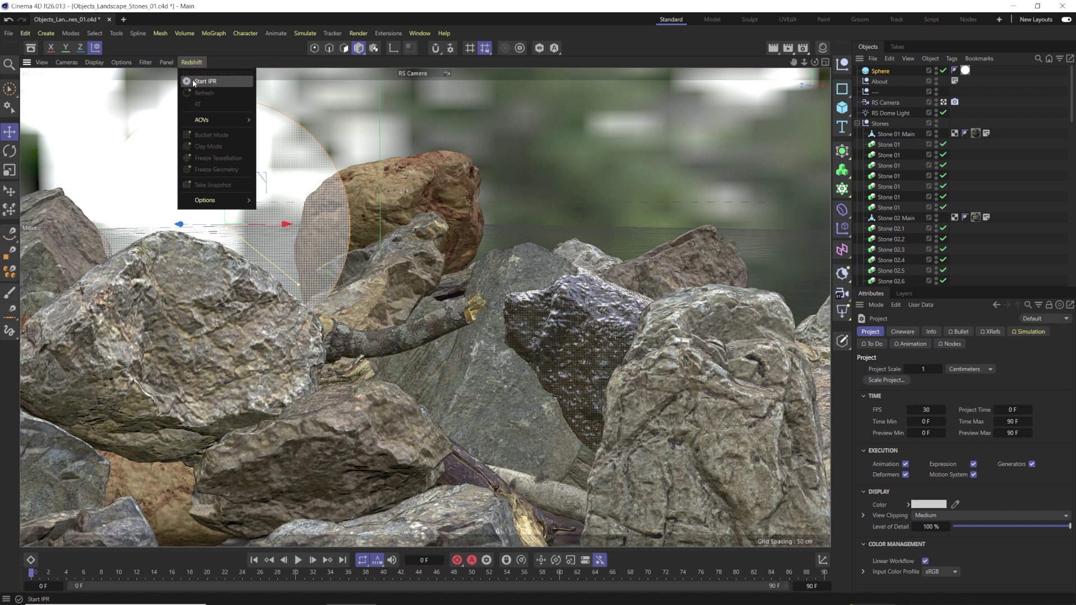
{"action": "mouse_move", "coordinate": [207, 205]}
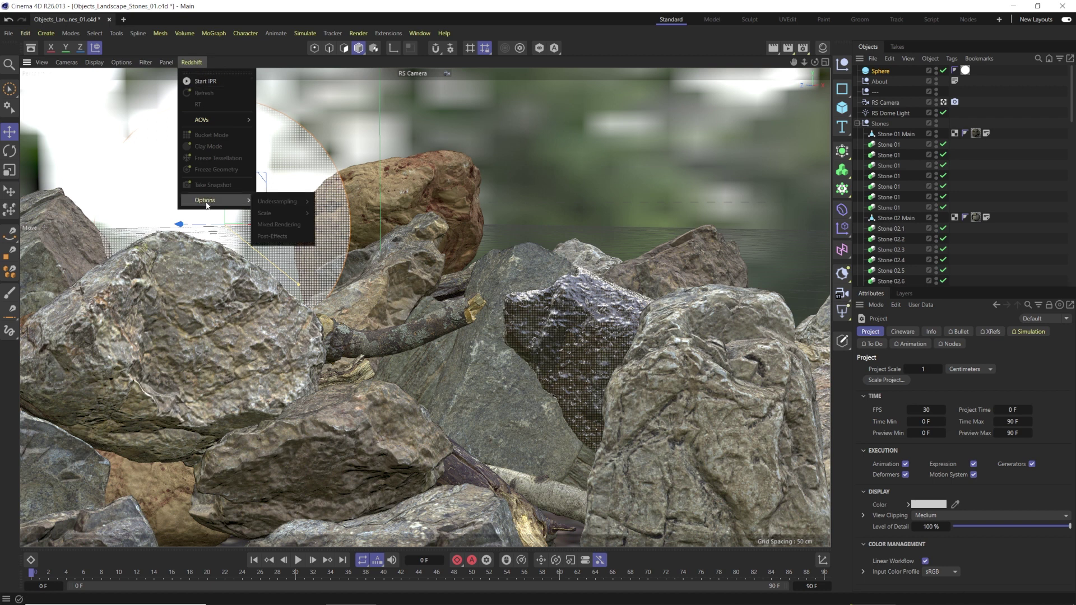
{"action": "mouse_move", "coordinate": [206, 123]}
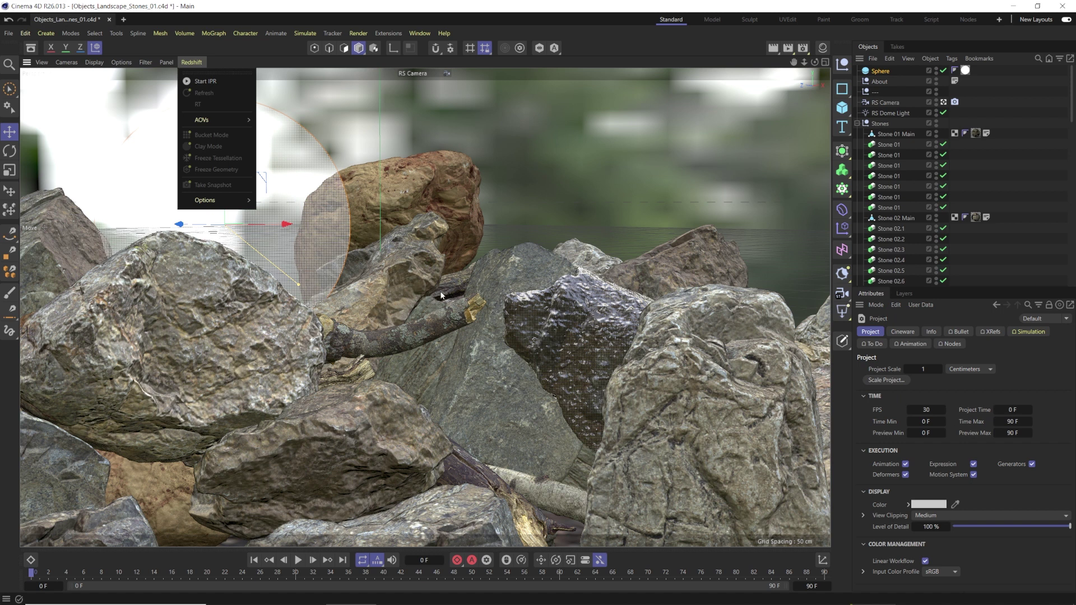
{"action": "left_click", "coordinate": [203, 81]}
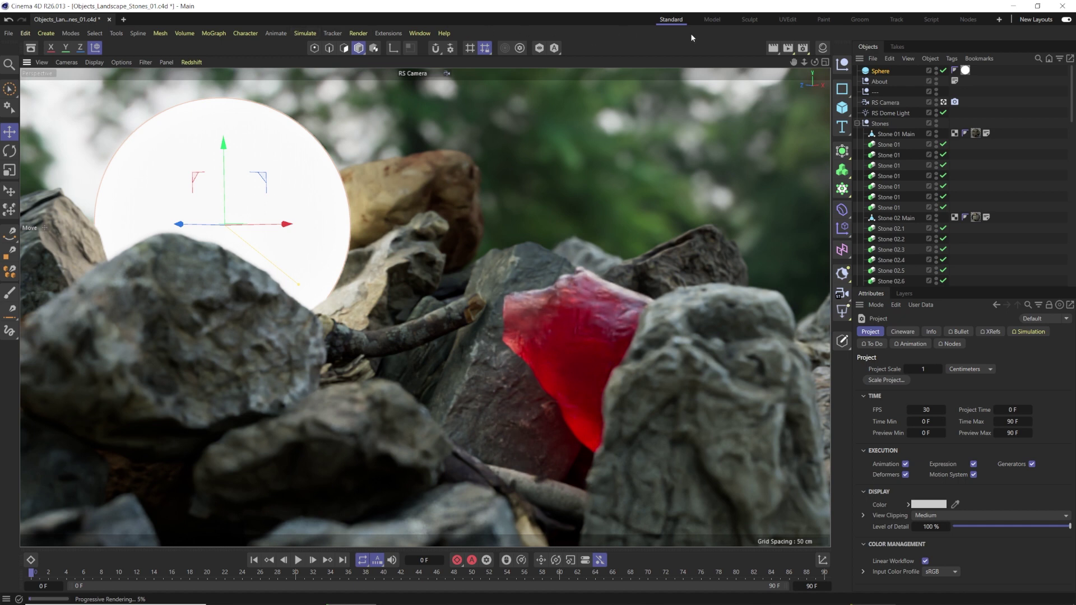
{"action": "left_click", "coordinate": [845, 274]}
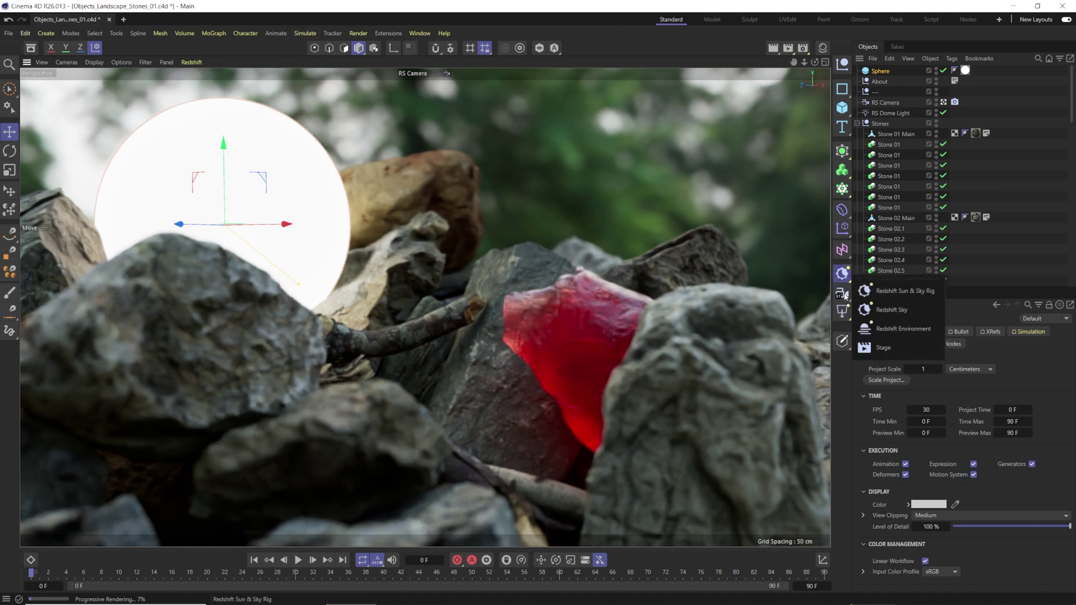
{"action": "left_click", "coordinate": [842, 369]}
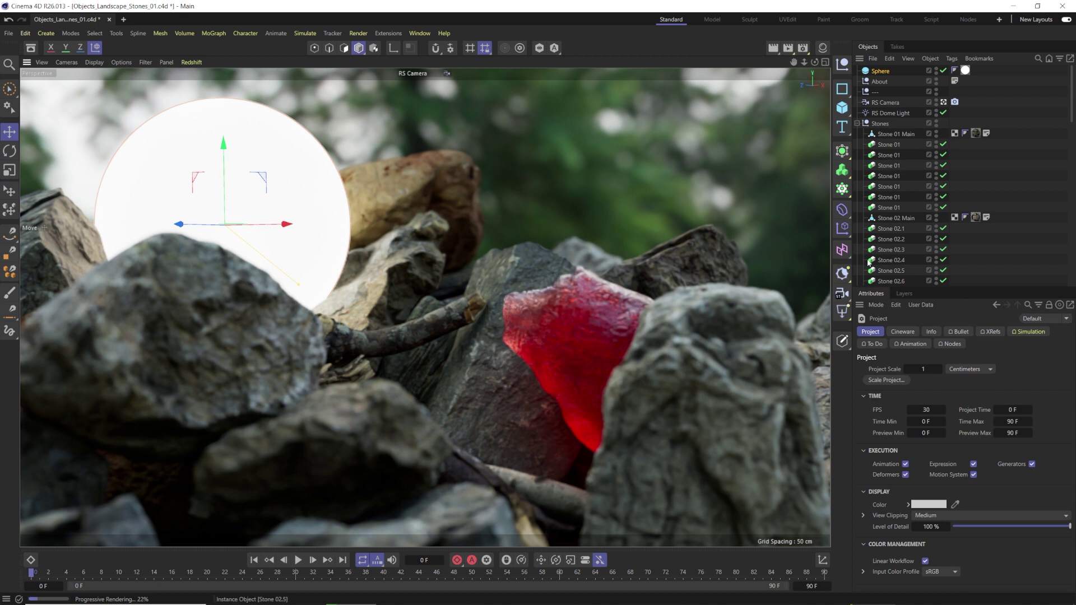
{"action": "left_click", "coordinate": [842, 273]}
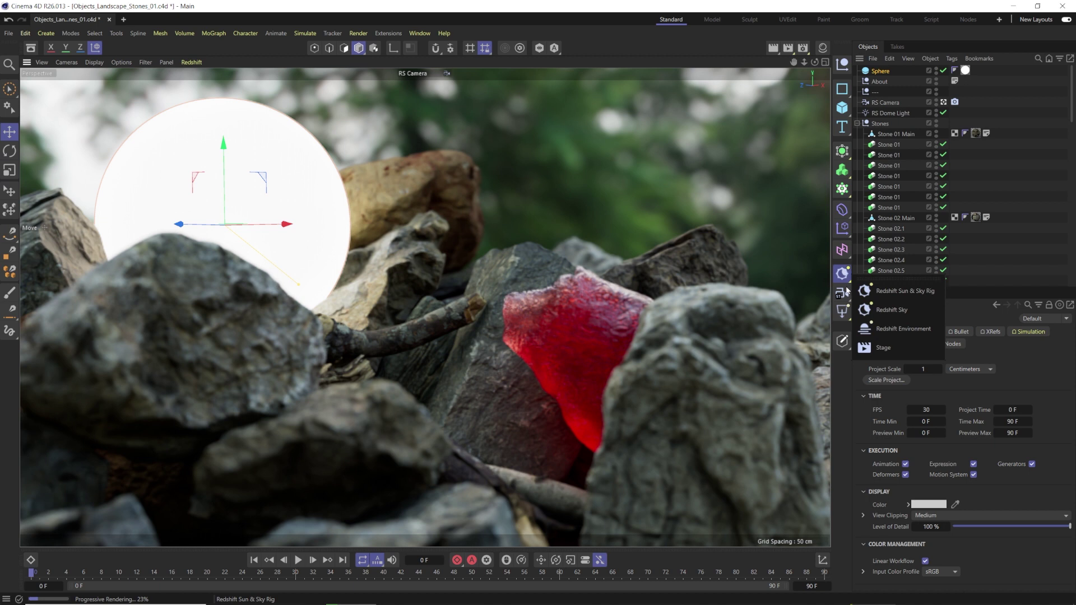
{"action": "left_click", "coordinate": [846, 292]}
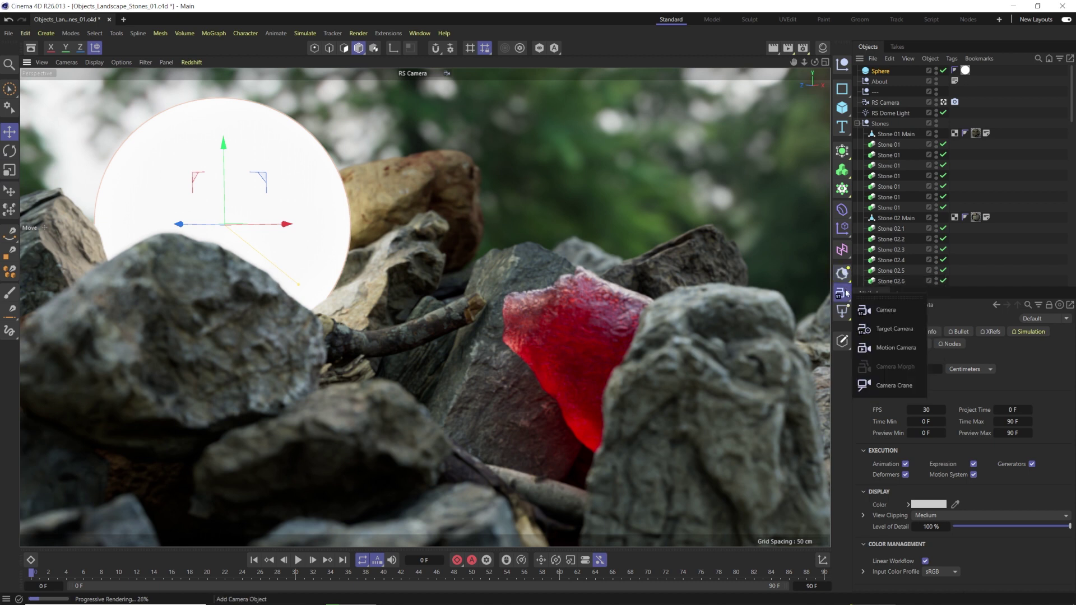
{"action": "left_click", "coordinate": [844, 312]}
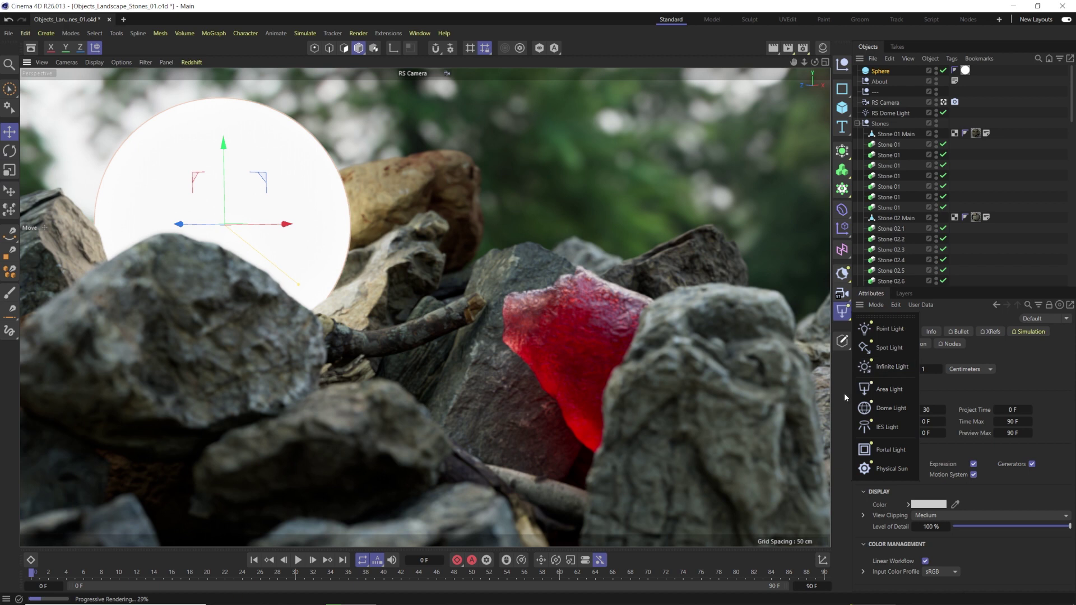
{"action": "left_click", "coordinate": [842, 273]}
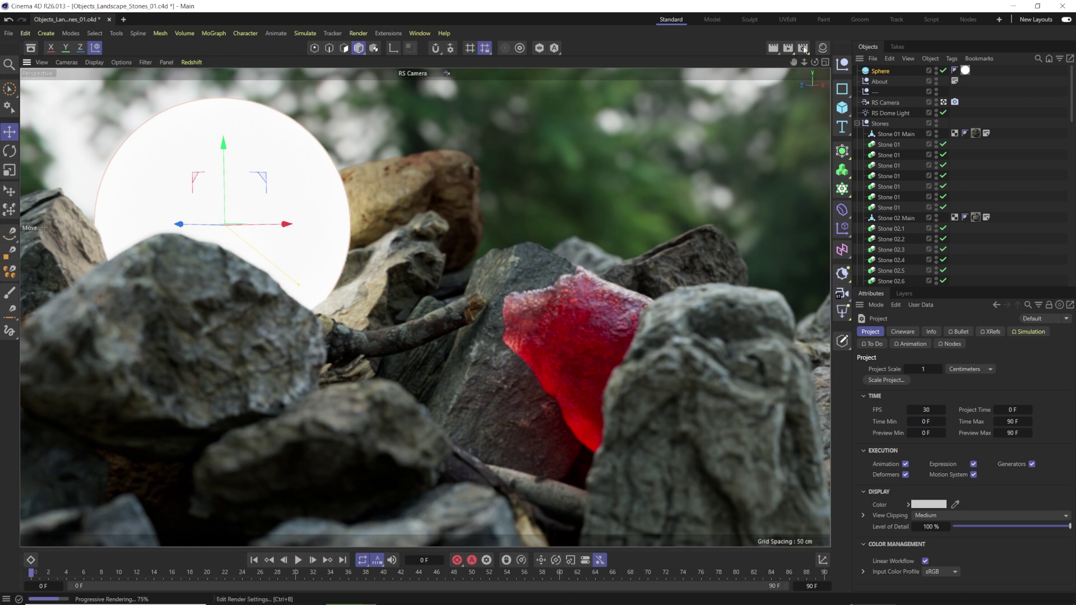
Step: Toggle post-effects for the Redshift viewport render
{"action": "left_click", "coordinate": [191, 62]}
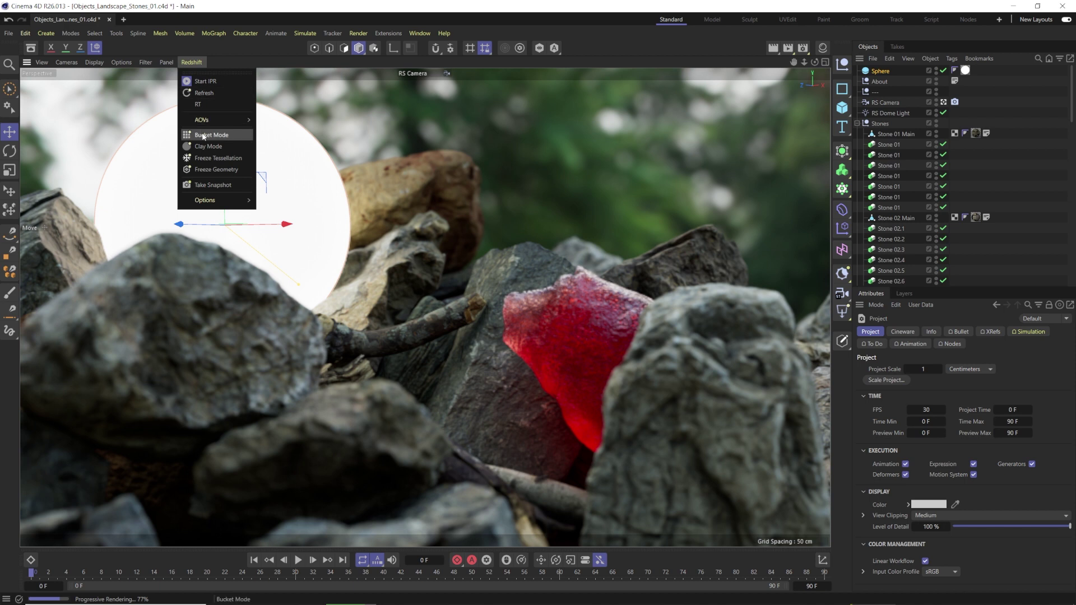
{"action": "mouse_move", "coordinate": [248, 201]}
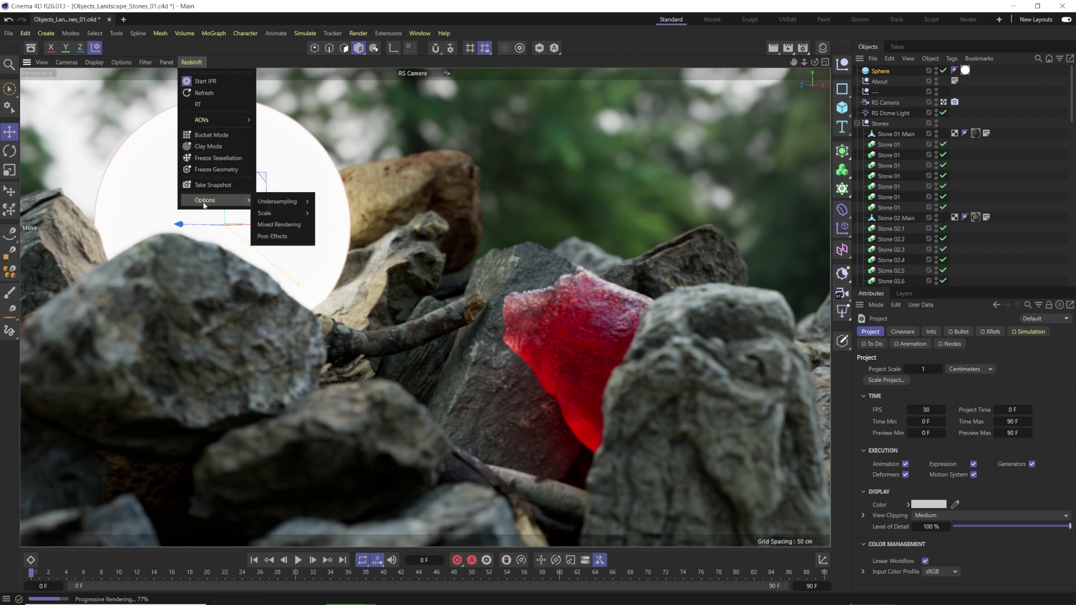
{"action": "left_click", "coordinate": [272, 236]}
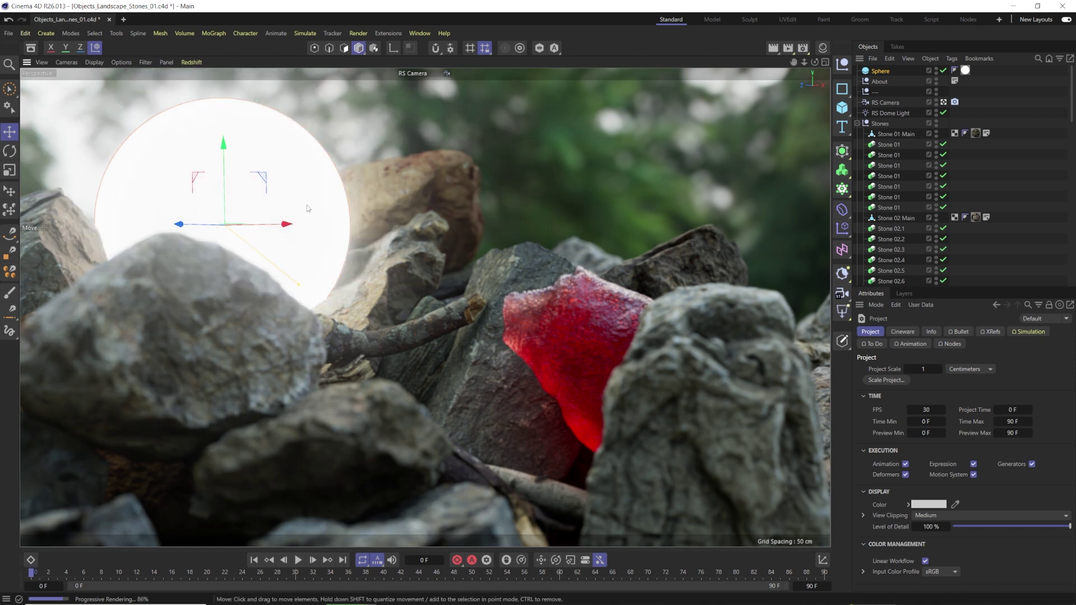
{"action": "left_click", "coordinate": [191, 62]}
{"action": "left_click", "coordinate": [213, 185]}
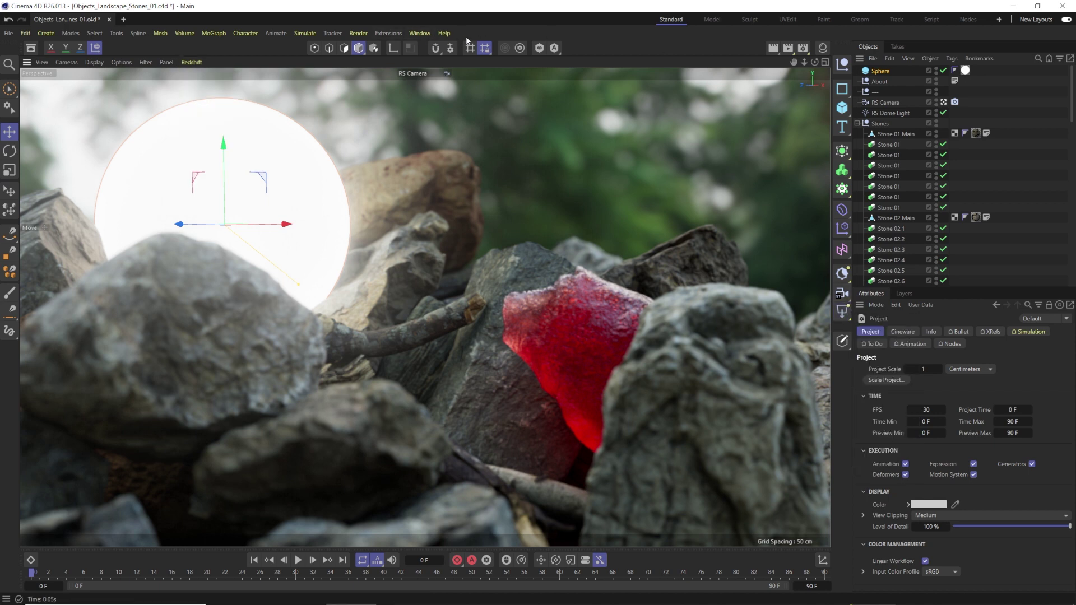
Step: Turn on the Redshift Main Menu option in Preferences
{"action": "left_click", "coordinate": [25, 33]}
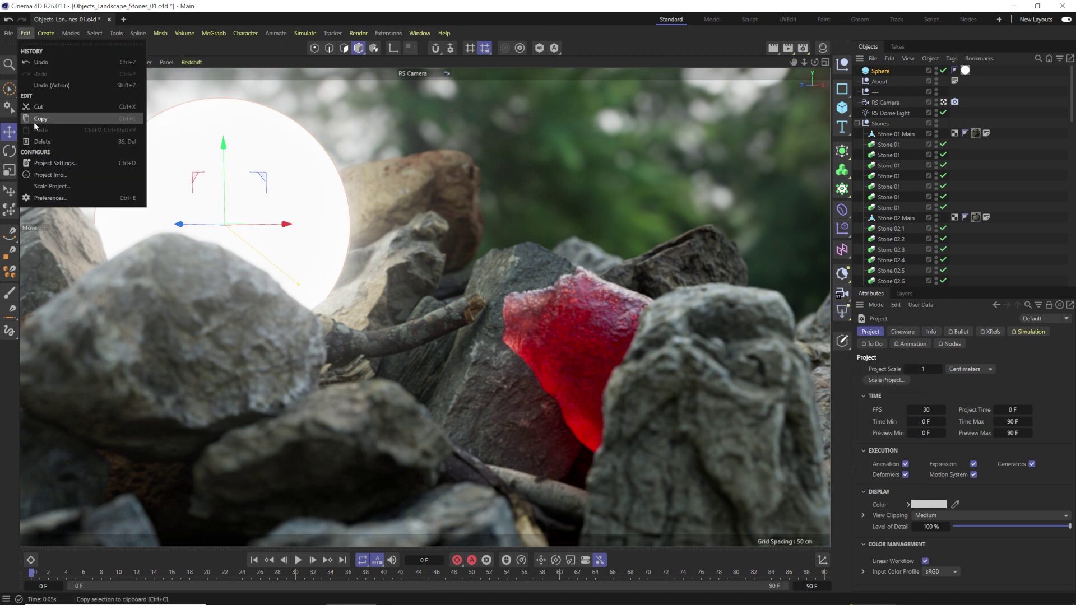
{"action": "left_click", "coordinate": [48, 198]}
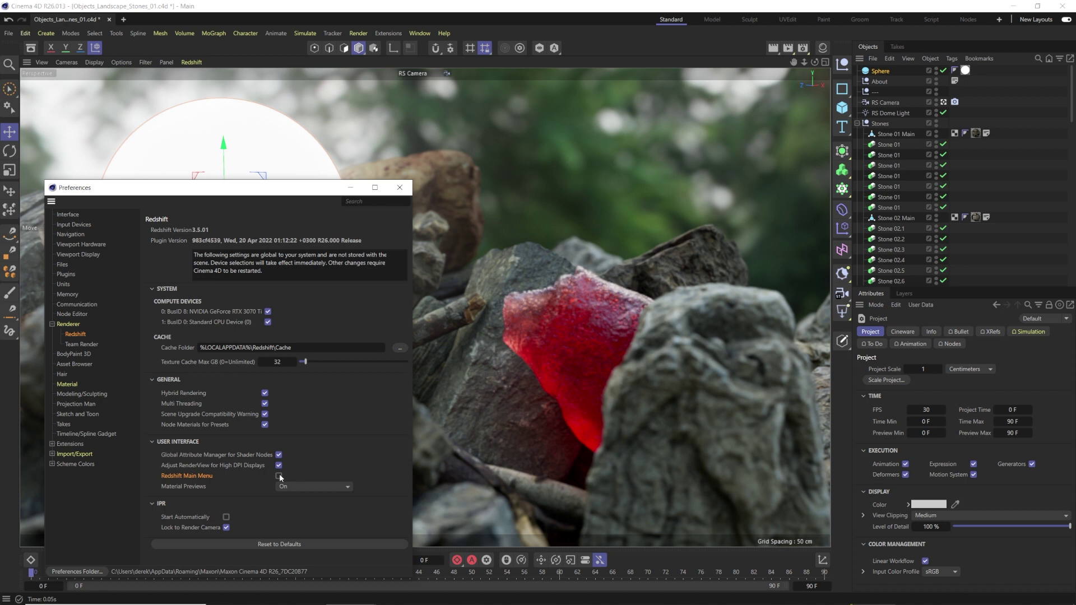
{"action": "left_click", "coordinate": [279, 475]}
{"action": "left_click", "coordinate": [400, 187]}
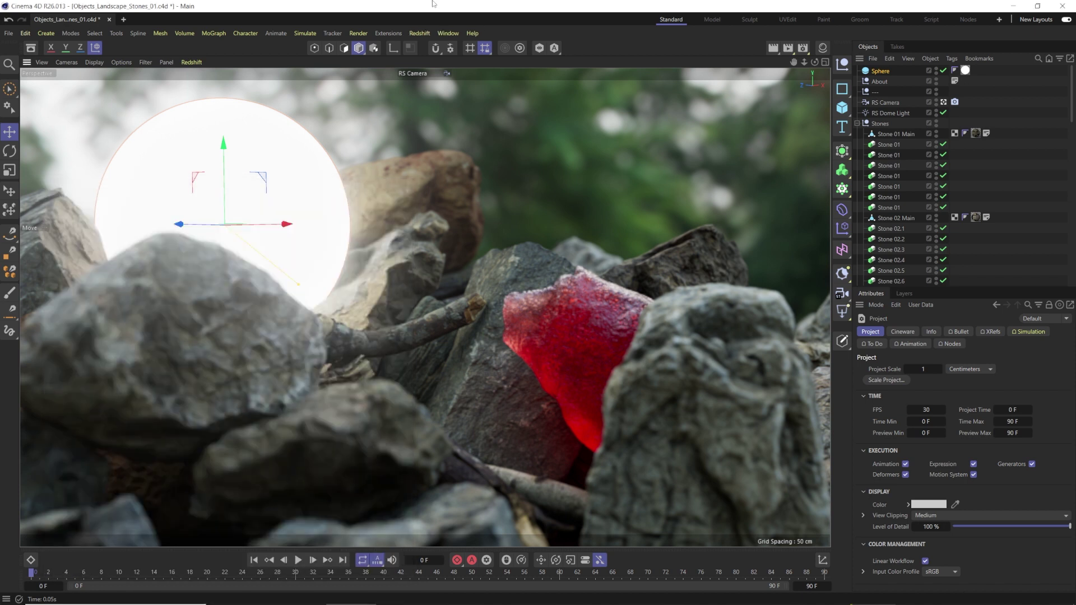
{"action": "left_click", "coordinate": [419, 35]}
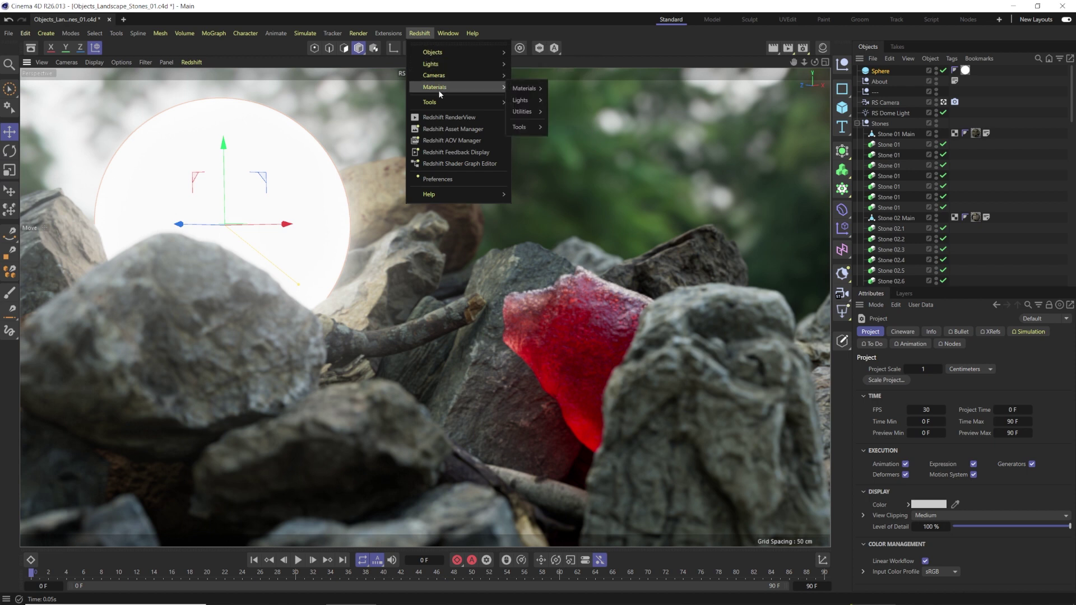
{"action": "mouse_move", "coordinate": [441, 106]}
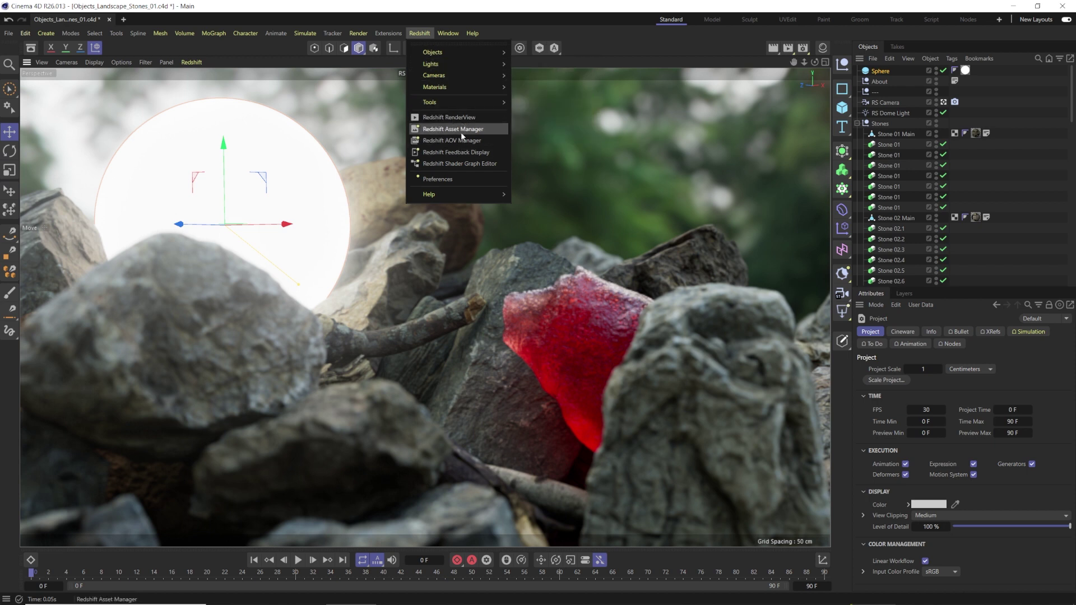
{"action": "mouse_move", "coordinate": [448, 33]}
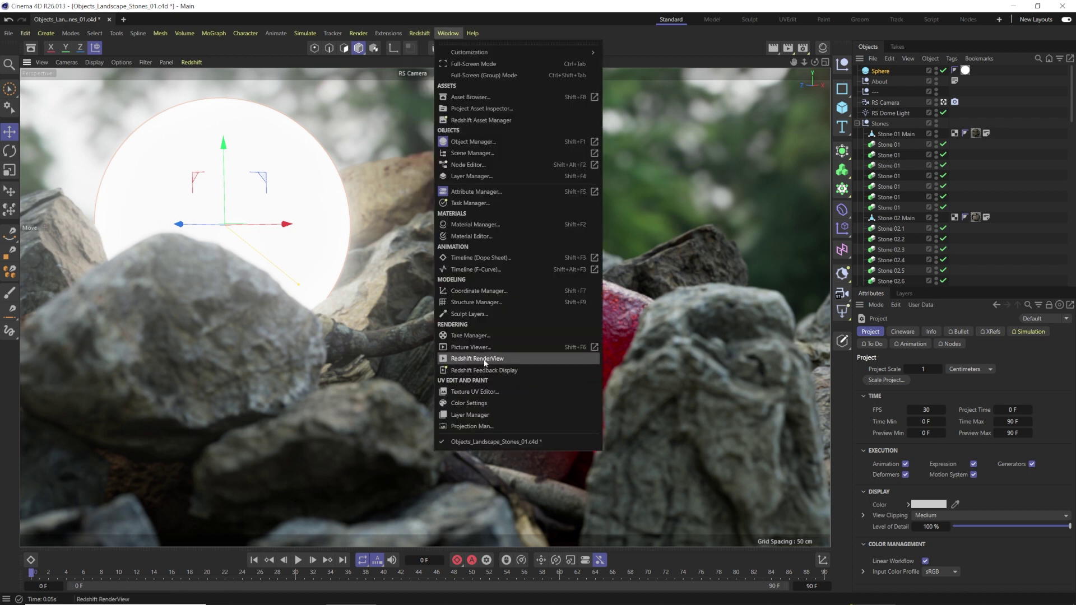
{"action": "left_click", "coordinate": [411, 34]}
{"action": "left_click", "coordinate": [412, 33]}
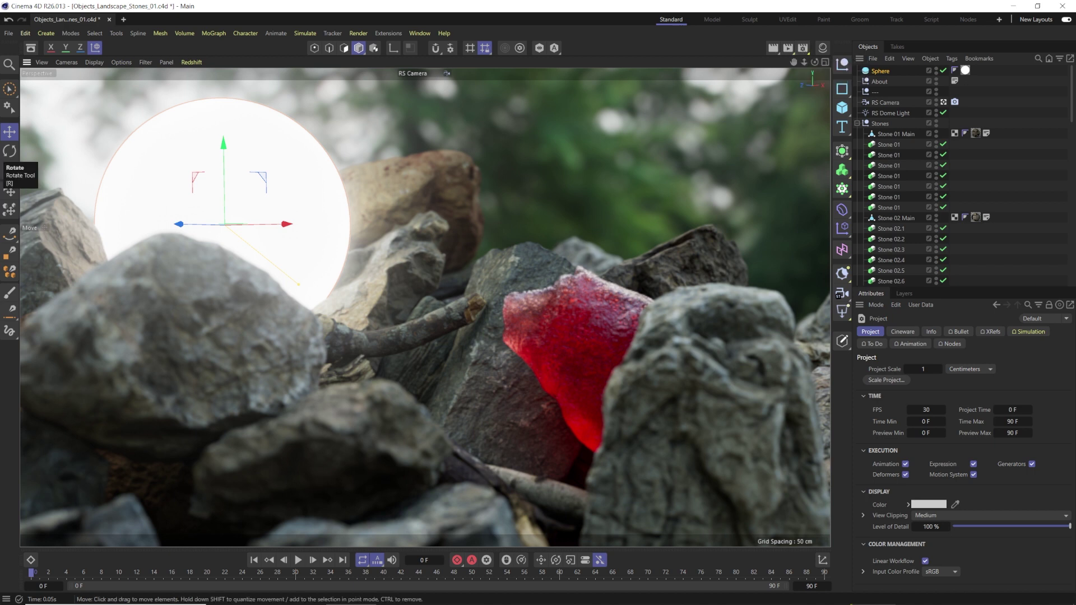
Step: With Hybrid Rendering on, add the CPU to the RTX 3070 Ti, then render
{"action": "left_click", "coordinate": [9, 33]}
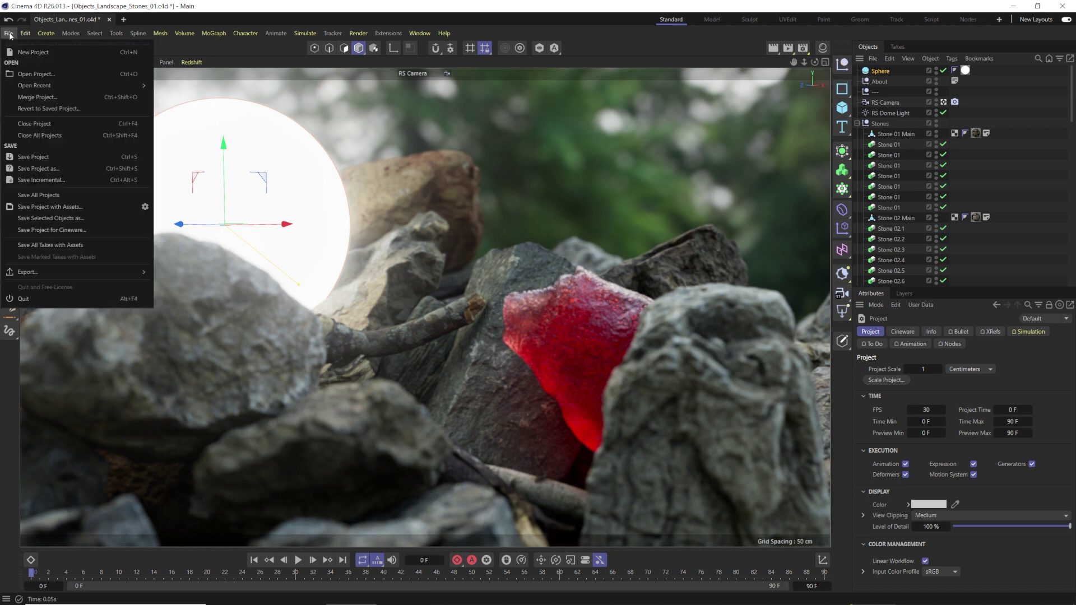
{"action": "mouse_move", "coordinate": [25, 33]}
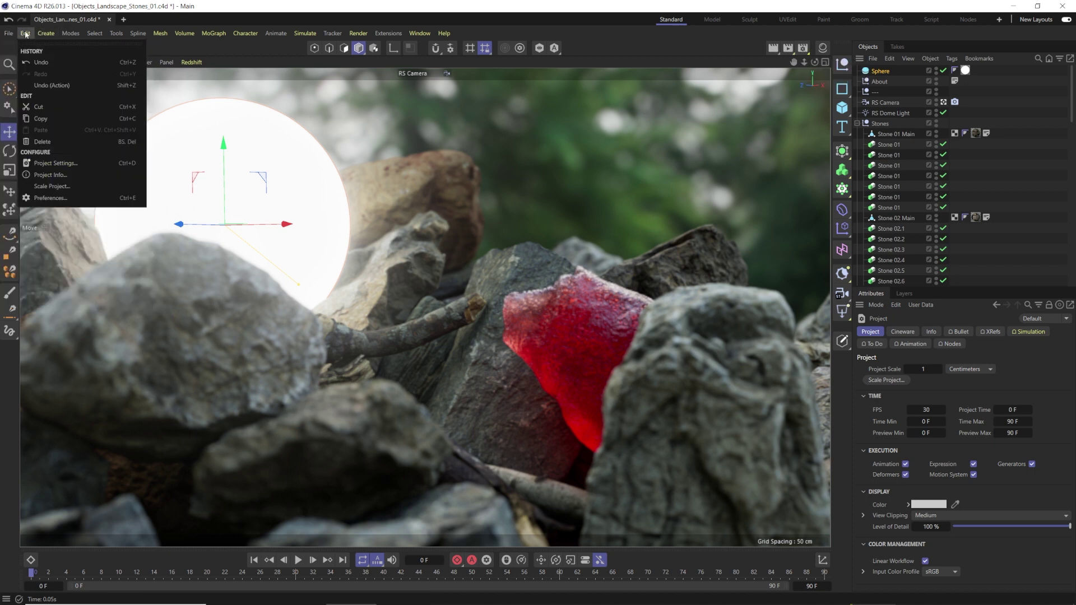
{"action": "left_click", "coordinate": [42, 198]}
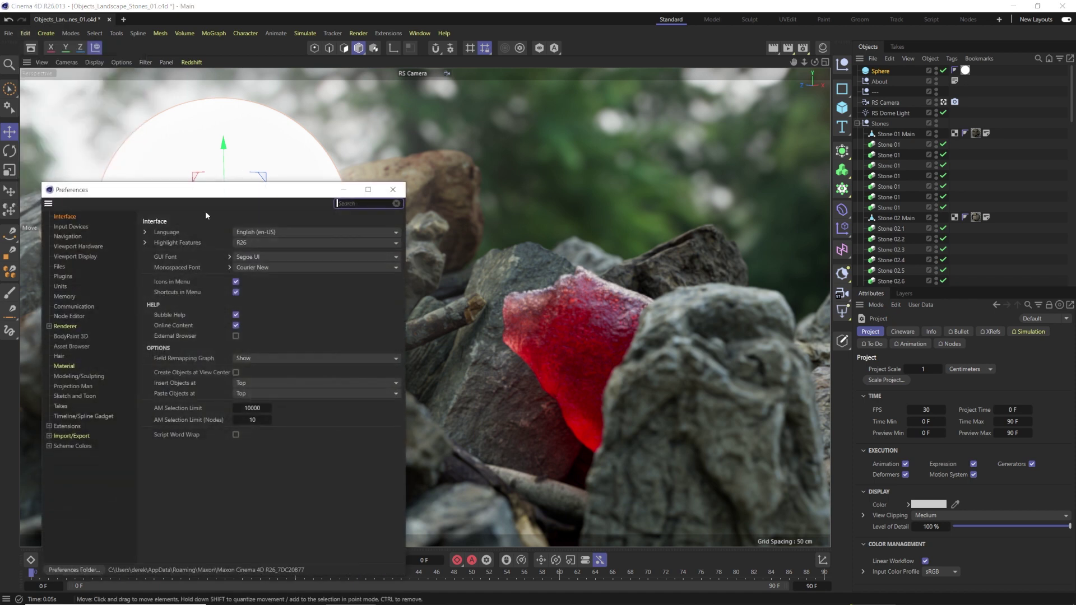
{"action": "left_click", "coordinate": [244, 246]}
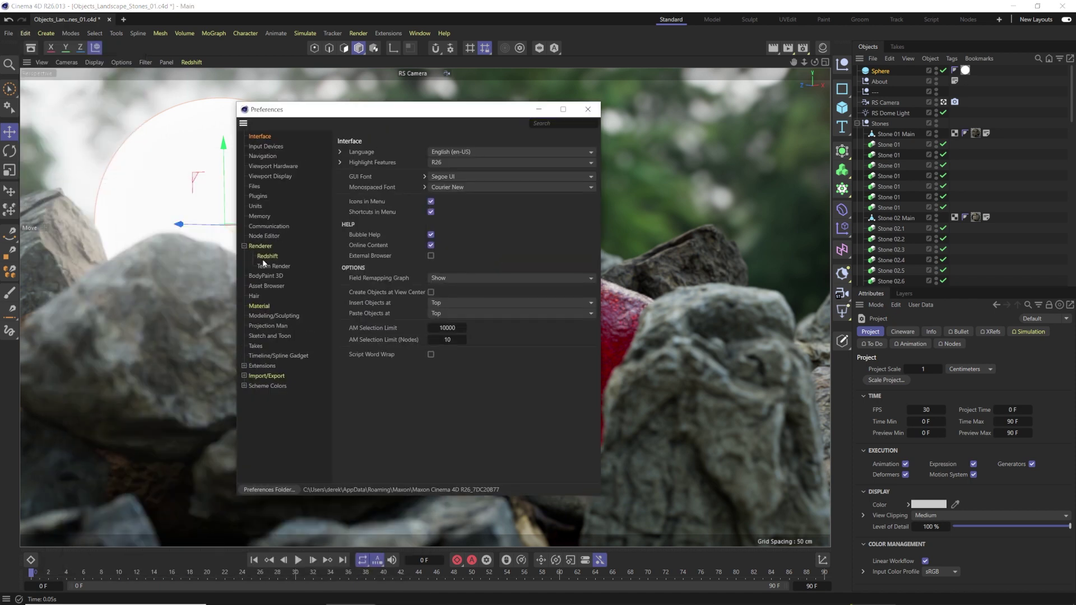
{"action": "left_click", "coordinate": [264, 257]}
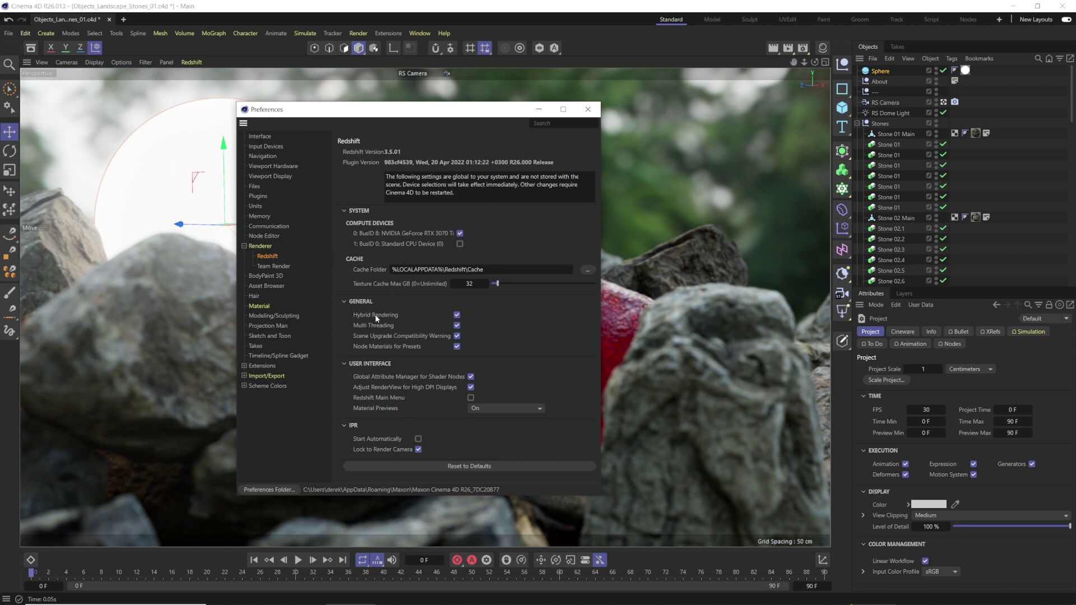
{"action": "left_click", "coordinate": [457, 315]}
{"action": "left_click", "coordinate": [456, 315]}
{"action": "left_click", "coordinate": [459, 244]}
{"action": "key", "text": "shift+r"}
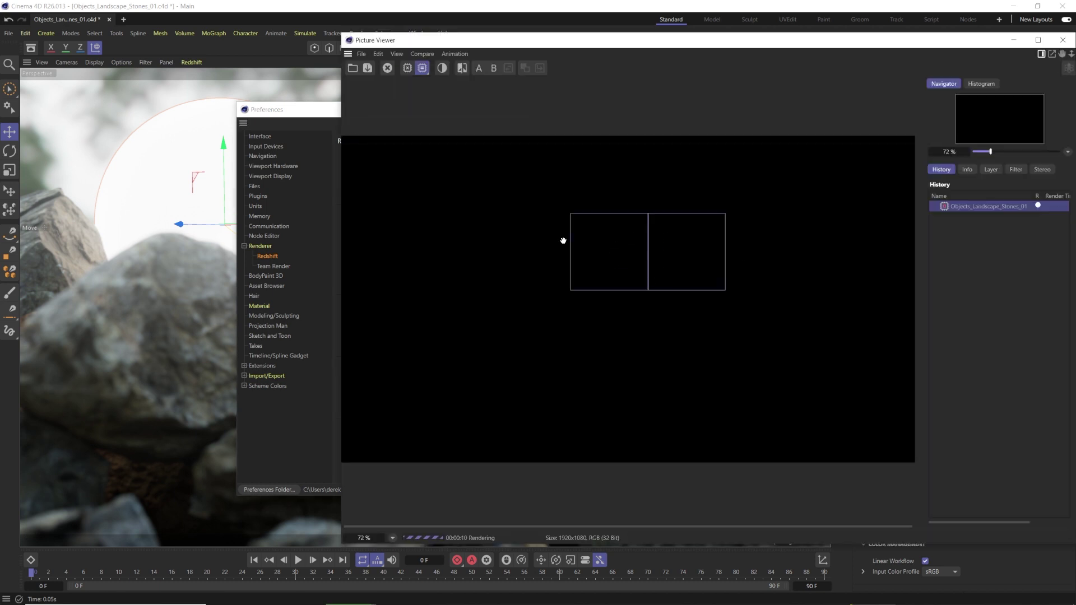
Step: Move the Preferences window aside to watch the bucket render progress
{"action": "left_click", "coordinate": [308, 115]}
{"action": "left_click_drag", "start_coordinate": [308, 115], "coordinate": [114, 114]}
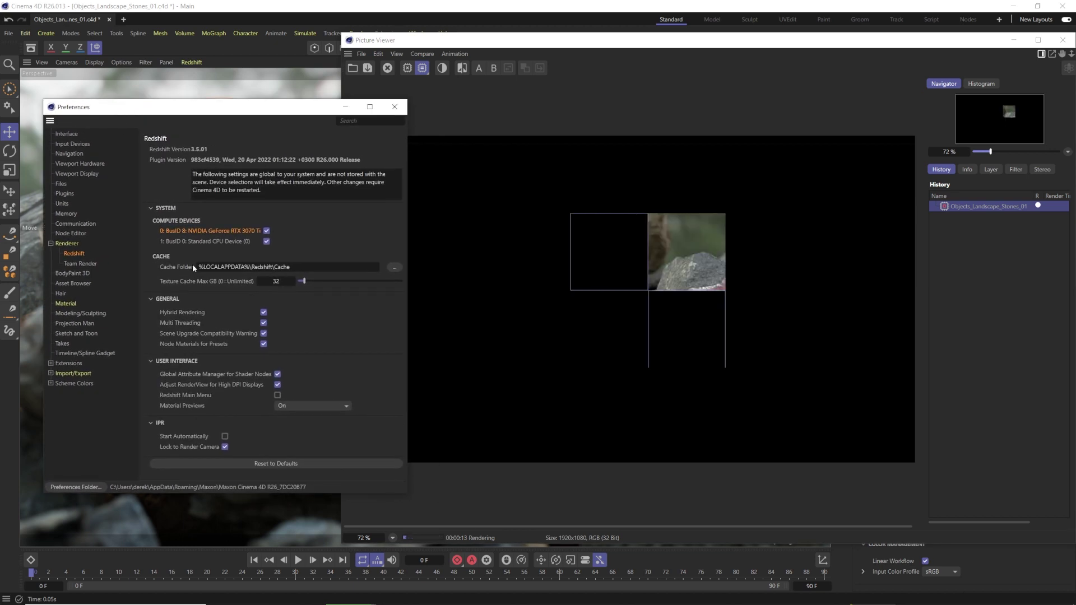